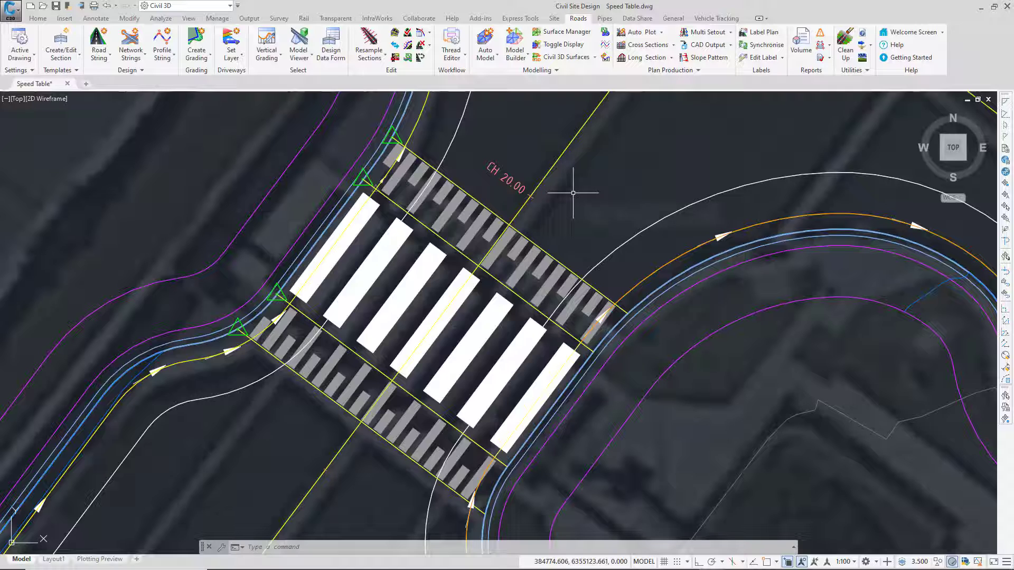
Create a new thread list named "Update Speed Table" in the Thread Editor.
mouse_move(573, 192)
click(451, 58)
click(446, 58)
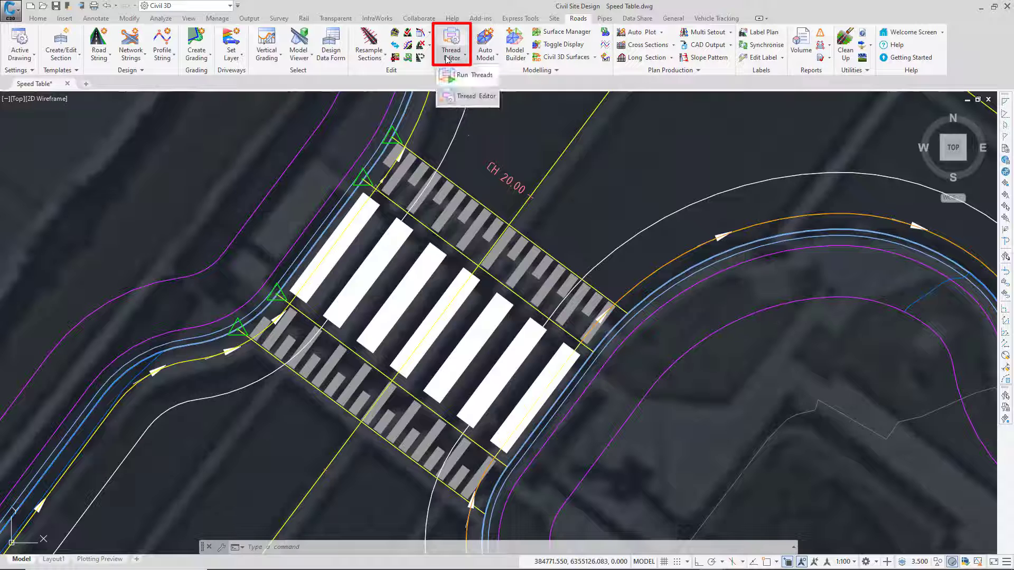
click(482, 99)
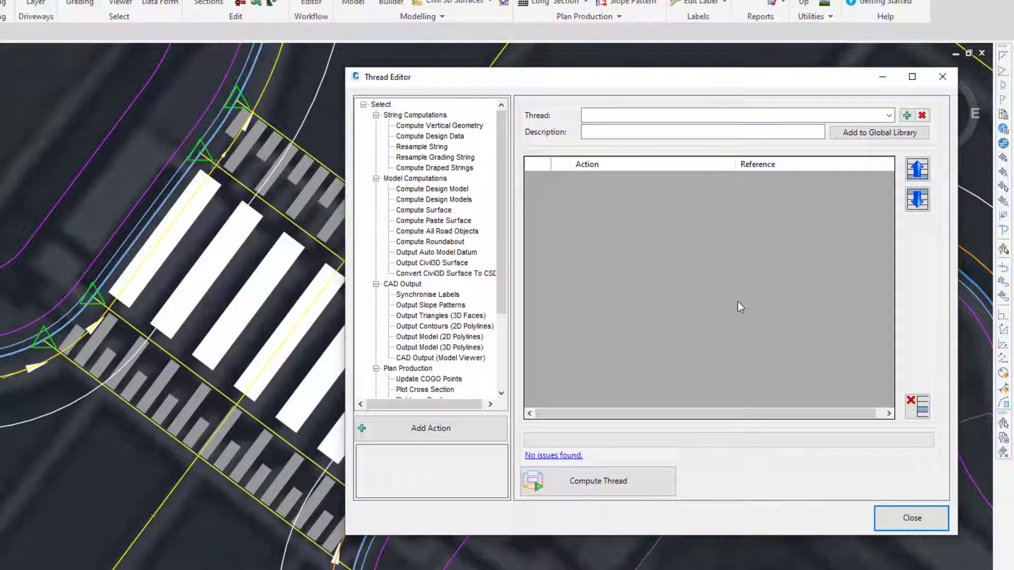
click(906, 116)
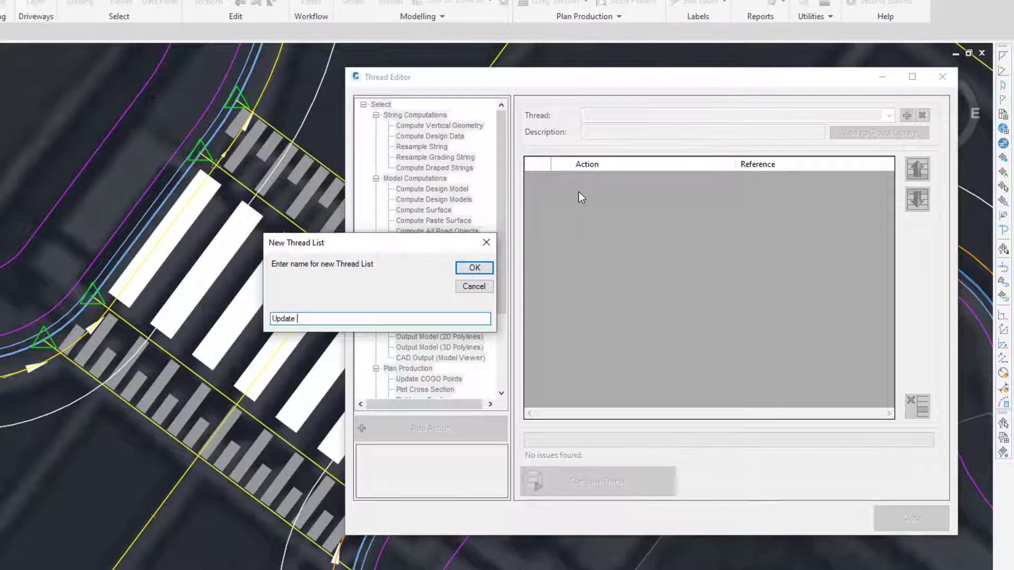
text(Update Speed Table)
click(475, 272)
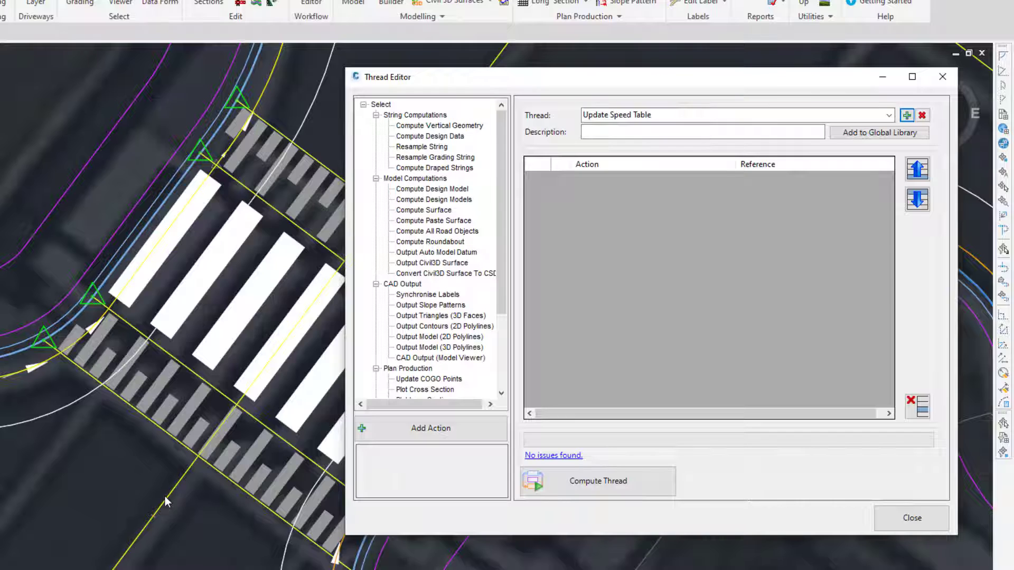
Add a Compute Design Model action for the Intersection model to the thread.
click(432, 189)
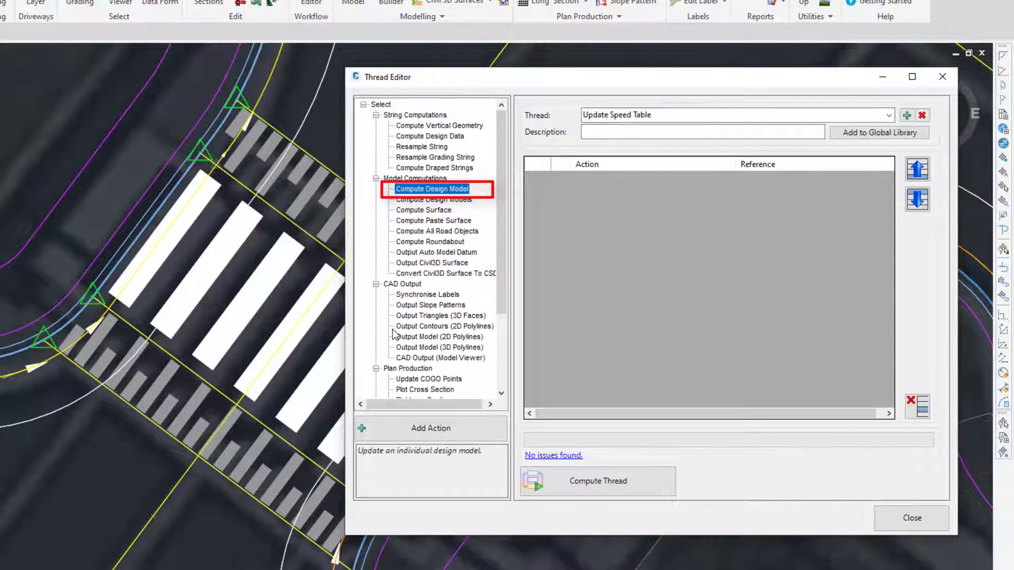
click(449, 436)
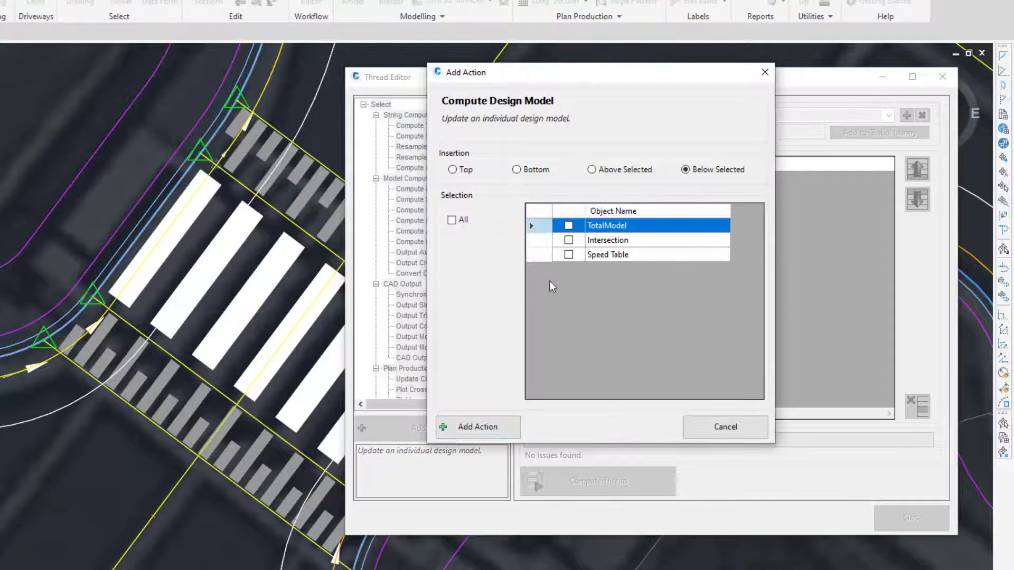
click(568, 239)
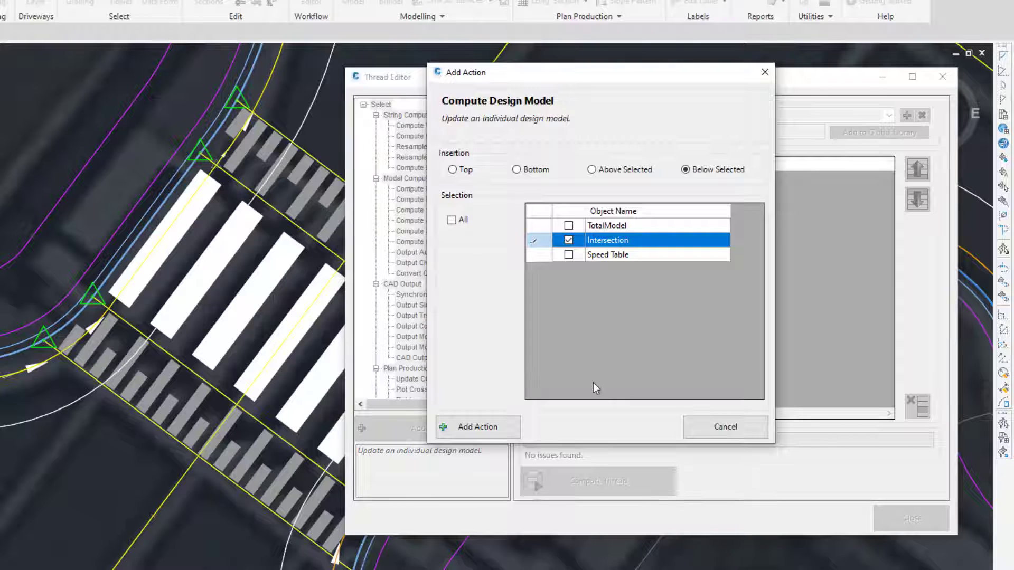
click(496, 431)
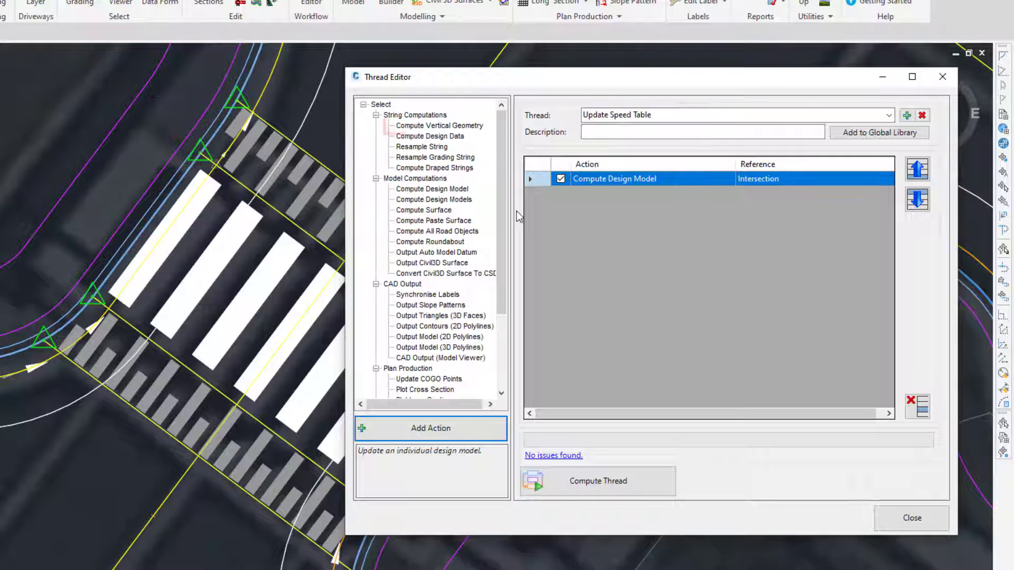
Add Compute Vertical Geometry actions for the Draped and Raised strings of both GR-Table - South and GR-Table - North.
click(441, 126)
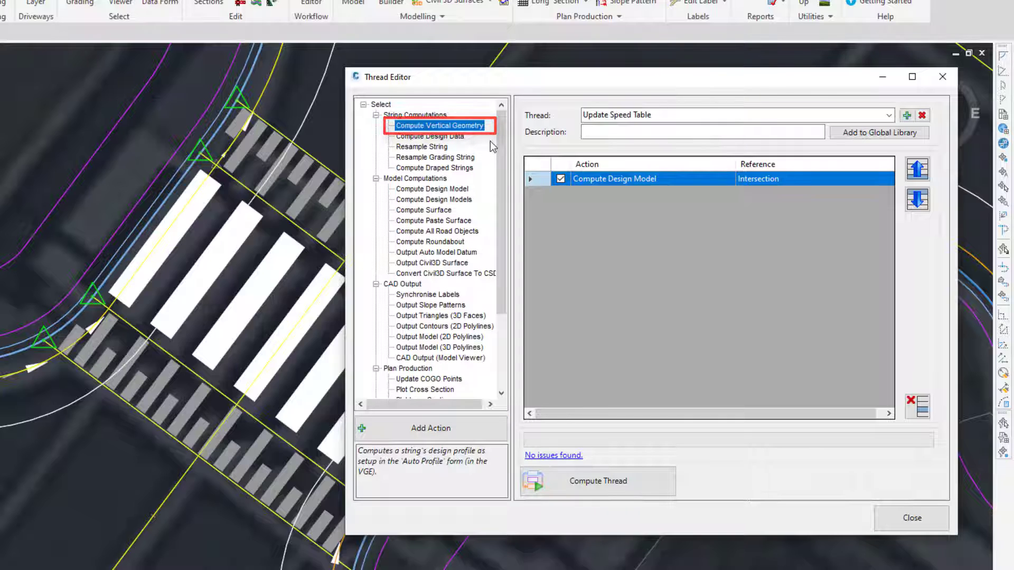
click(430, 432)
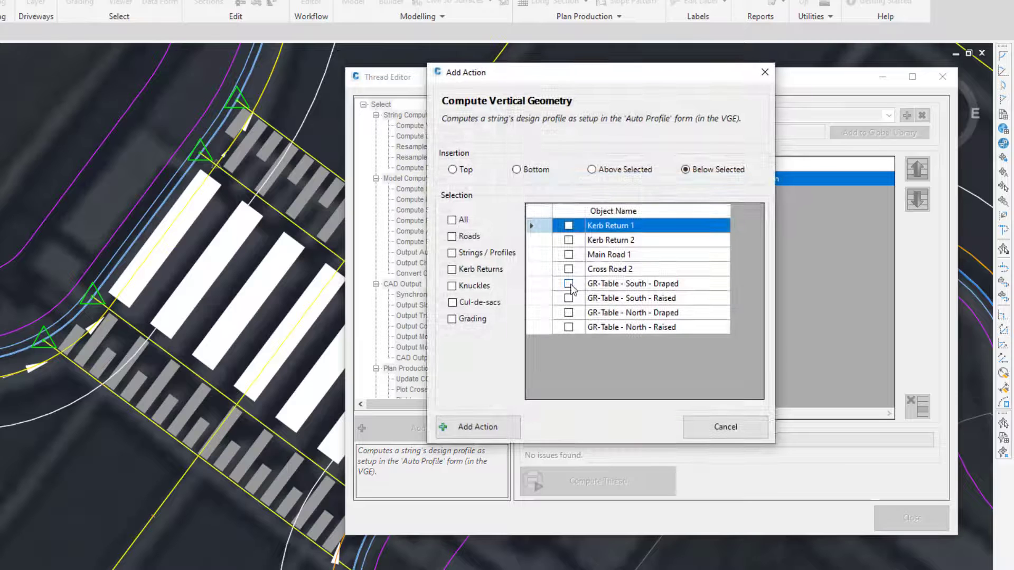
click(568, 283)
click(568, 298)
click(568, 312)
click(568, 327)
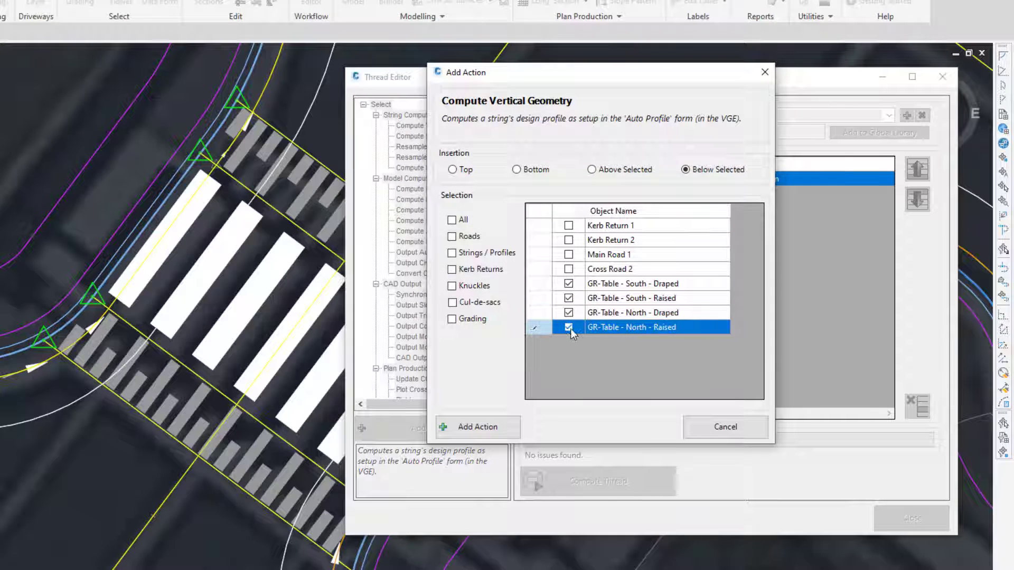
click(487, 429)
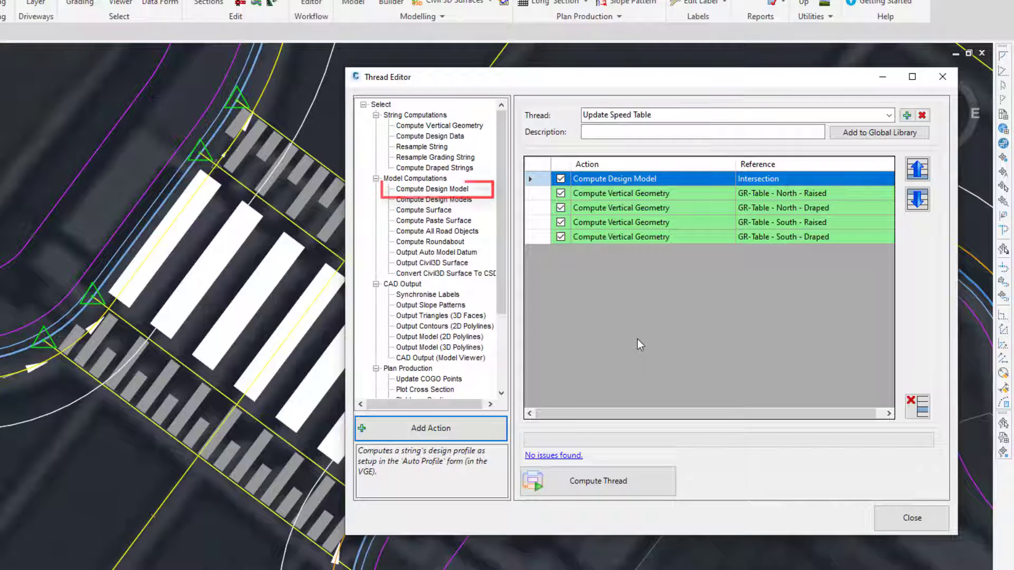
Add a Compute Design Model action for the Speed Table model to the thread.
click(422, 191)
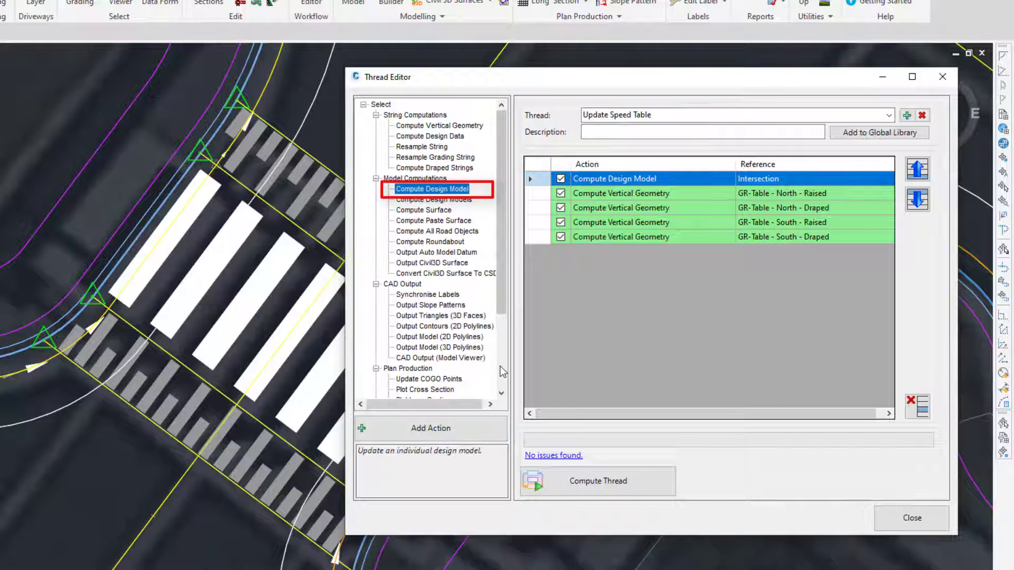
click(455, 429)
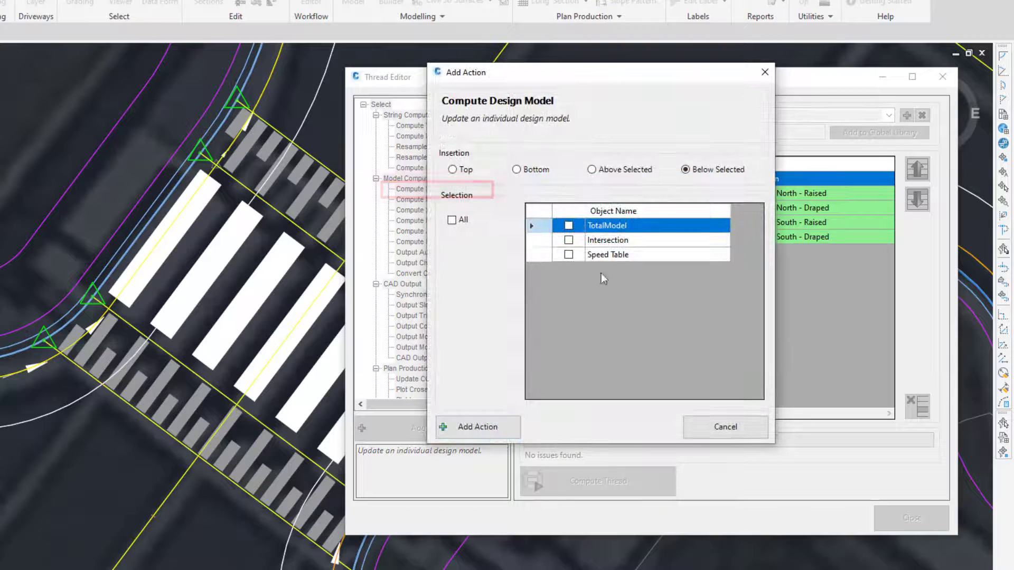
click(568, 255)
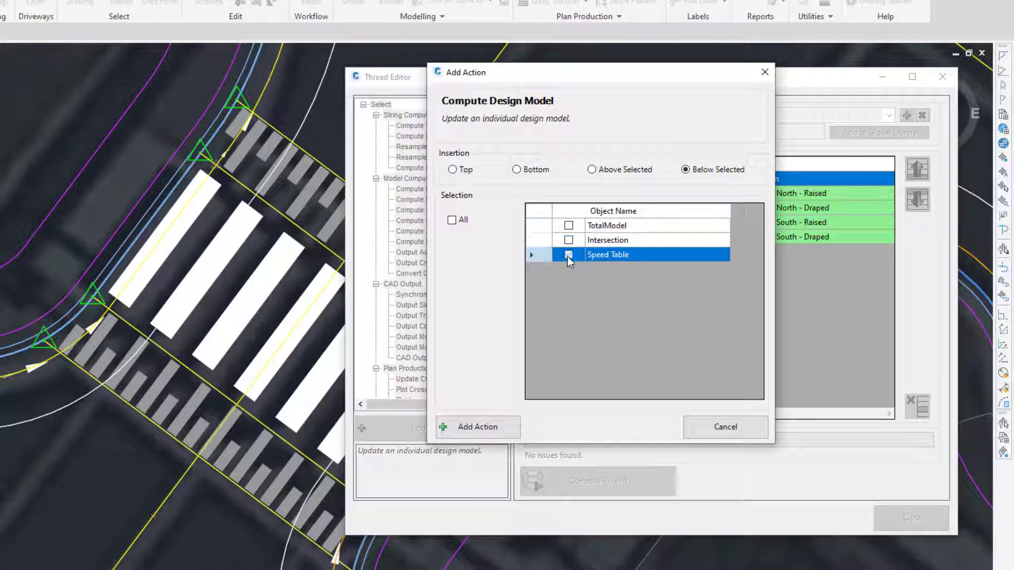
click(507, 427)
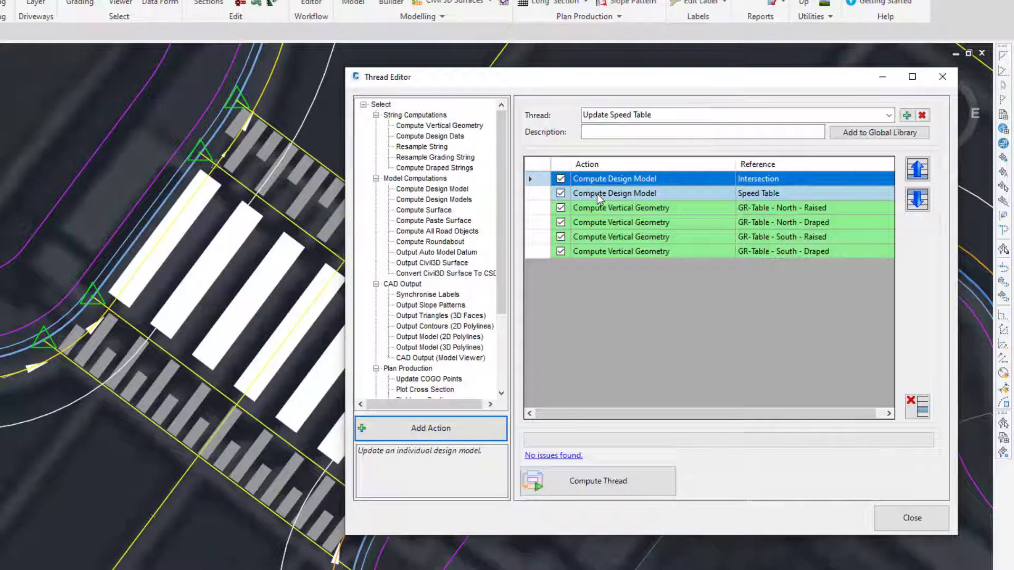
Move the Speed Table action to the end of the thread, below the vertical geometry actions, and compute the thread.
click(596, 194)
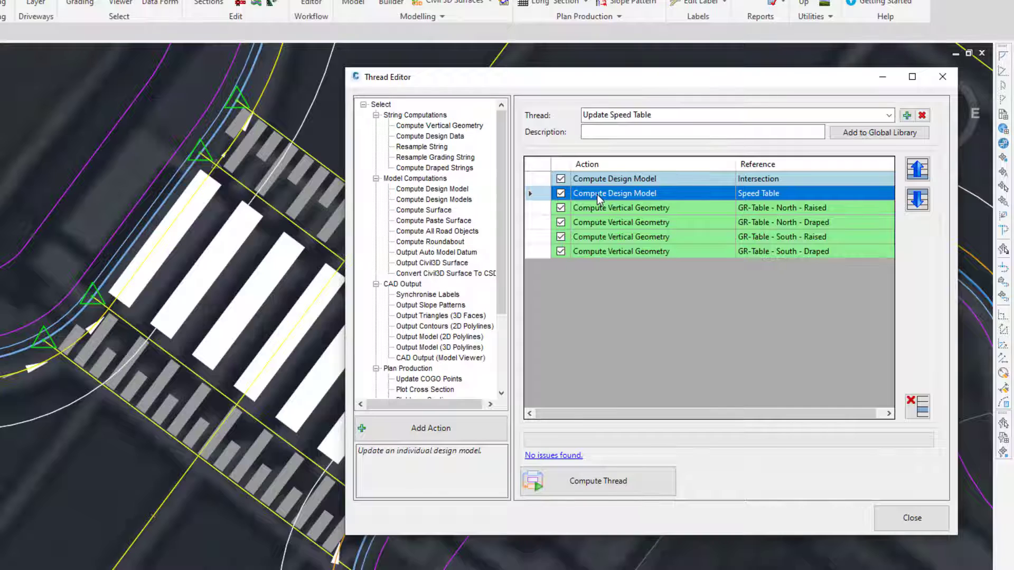
click(917, 202)
click(919, 204)
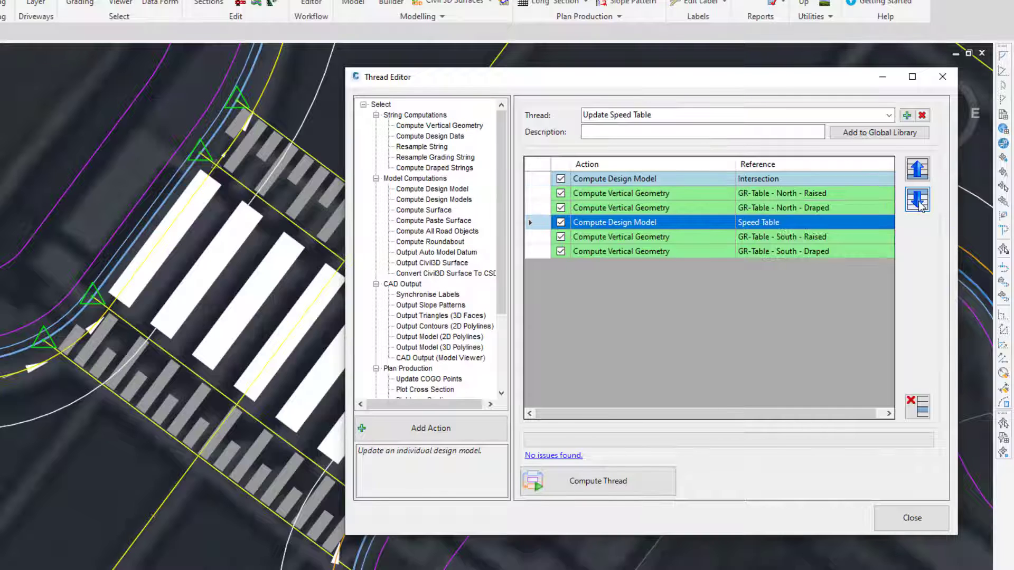
click(918, 204)
click(919, 203)
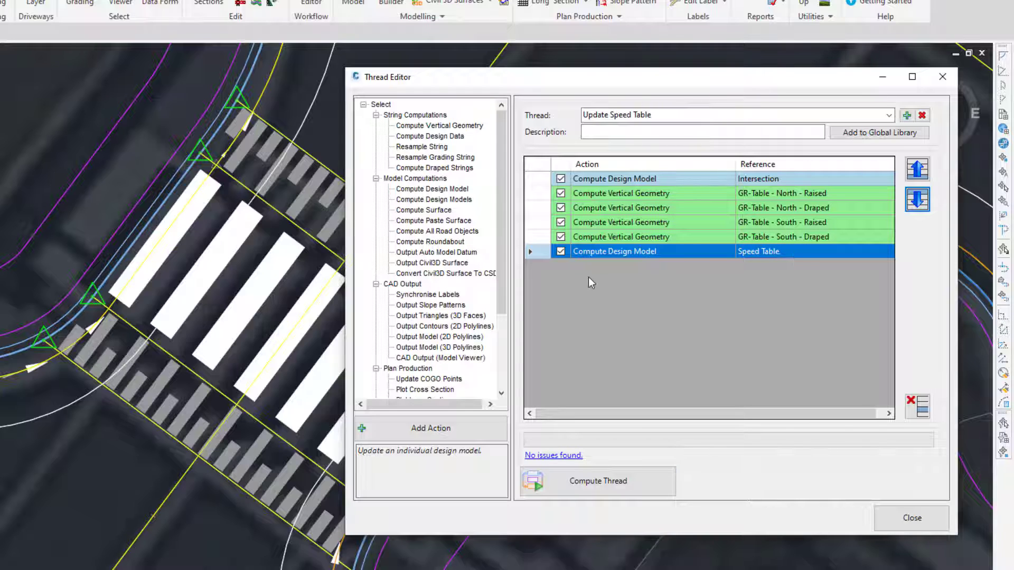
click(610, 485)
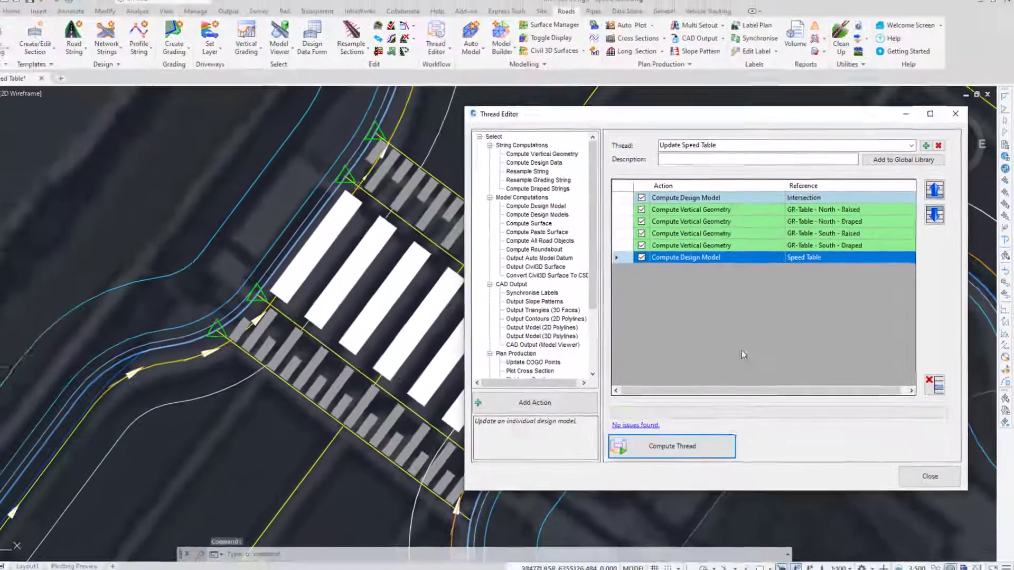
click(929, 476)
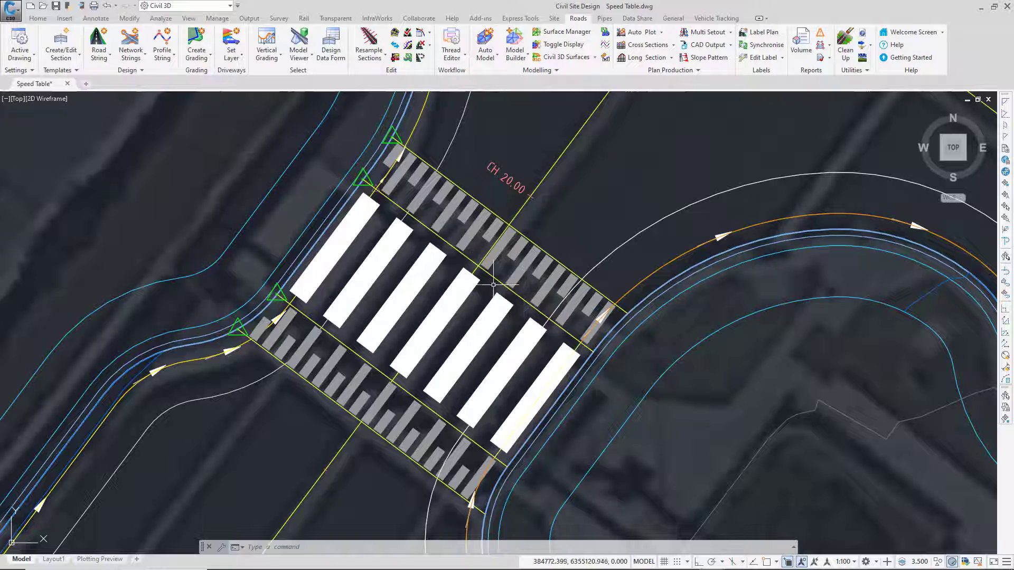
Raise all IPs of the Main Road 1 vertical profile by a level difference of 0.1 and recompute the road objects.
scroll(481, 283, down, 3)
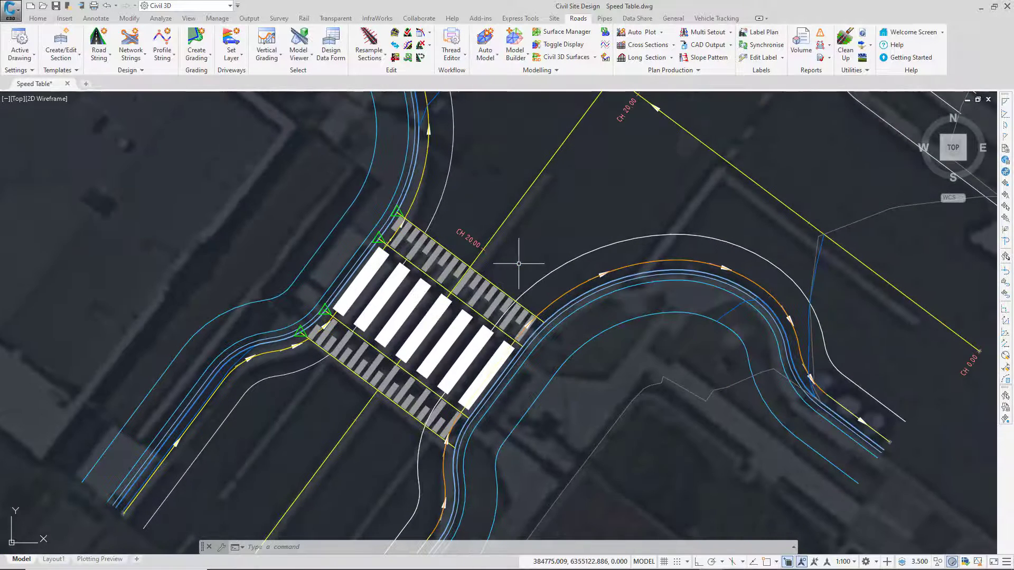
click(491, 238)
key(ctrl)
key(ctrl)
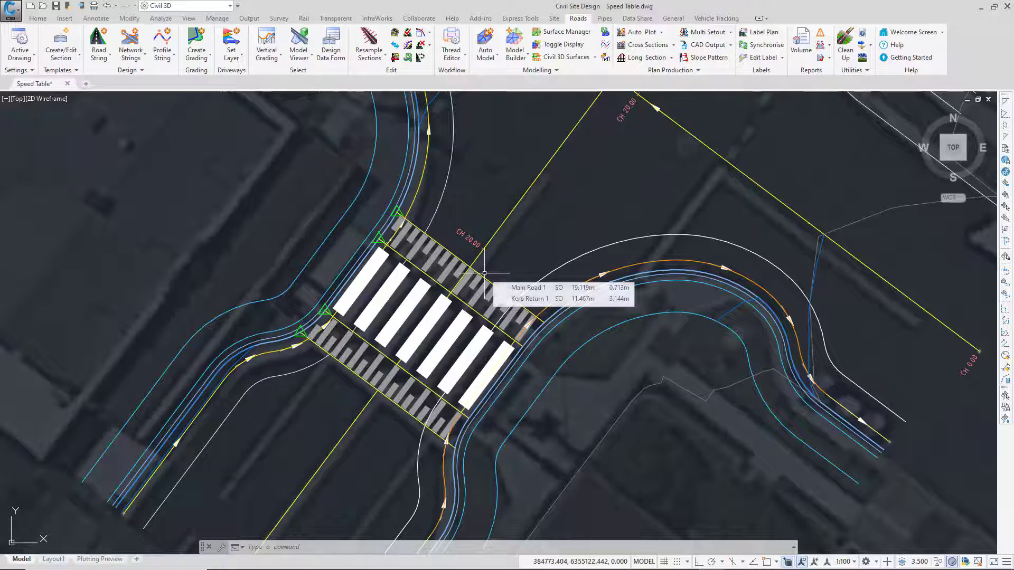
click(266, 43)
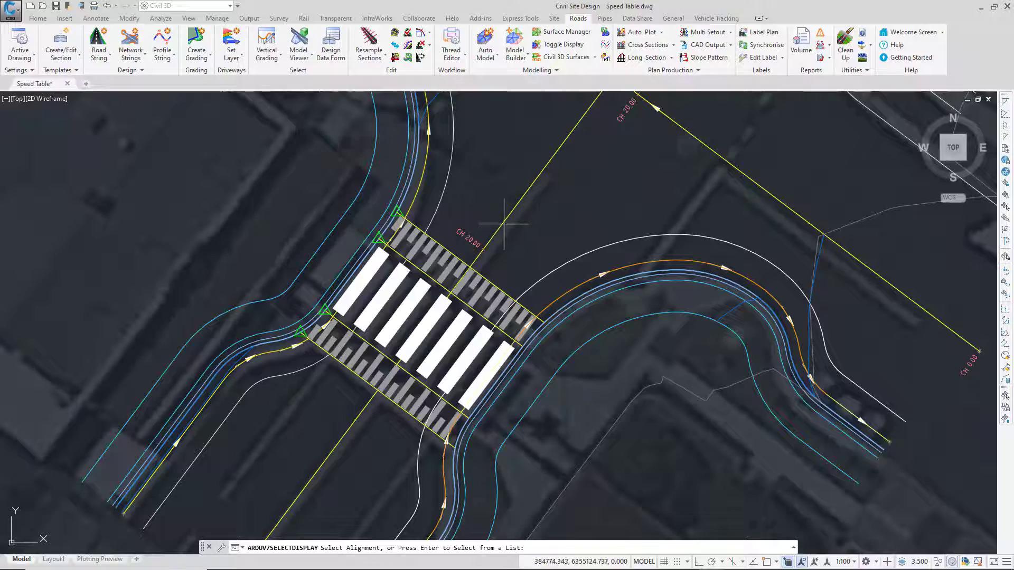
key(Return)
click(478, 334)
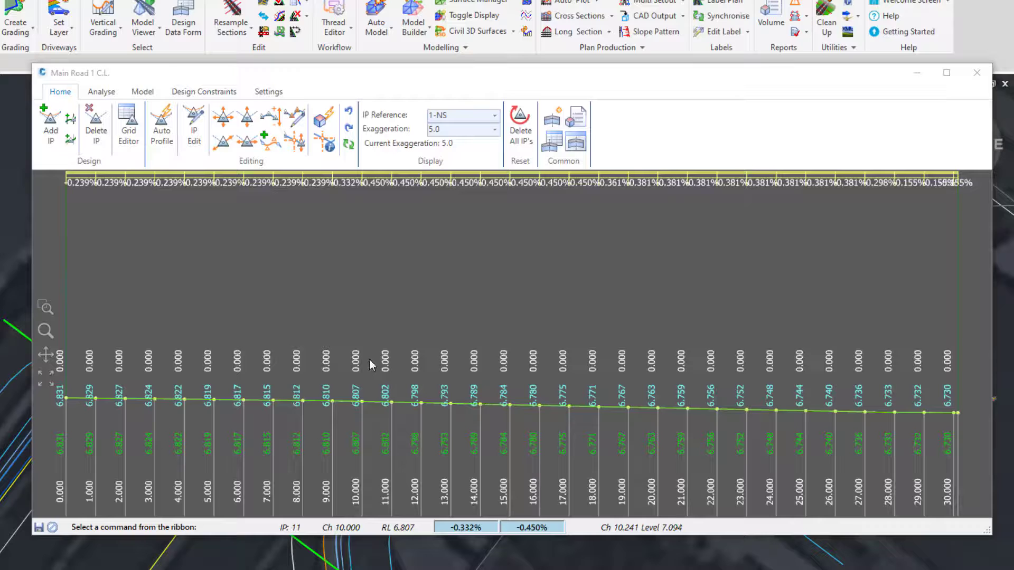
click(272, 121)
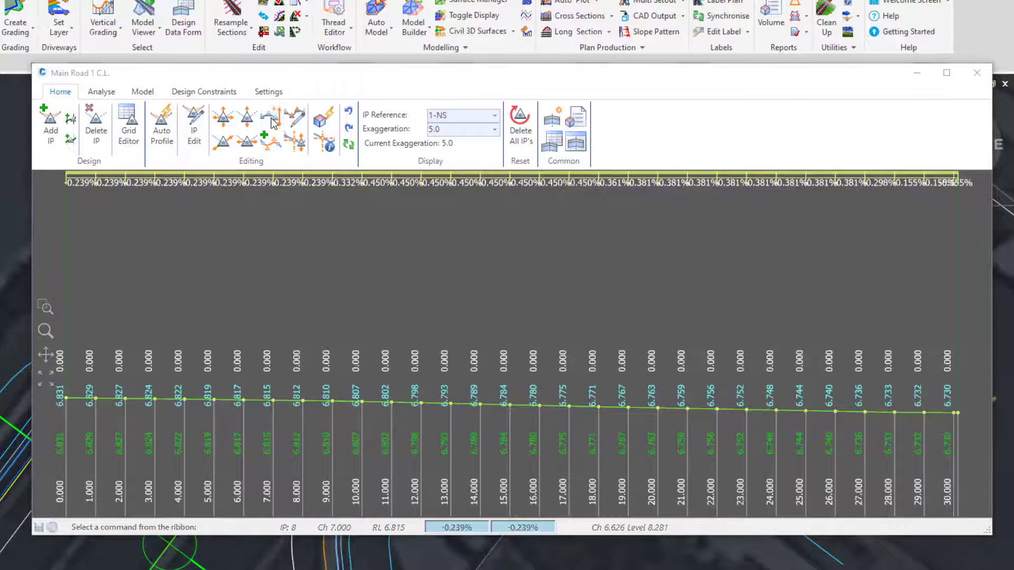
text(0.1)
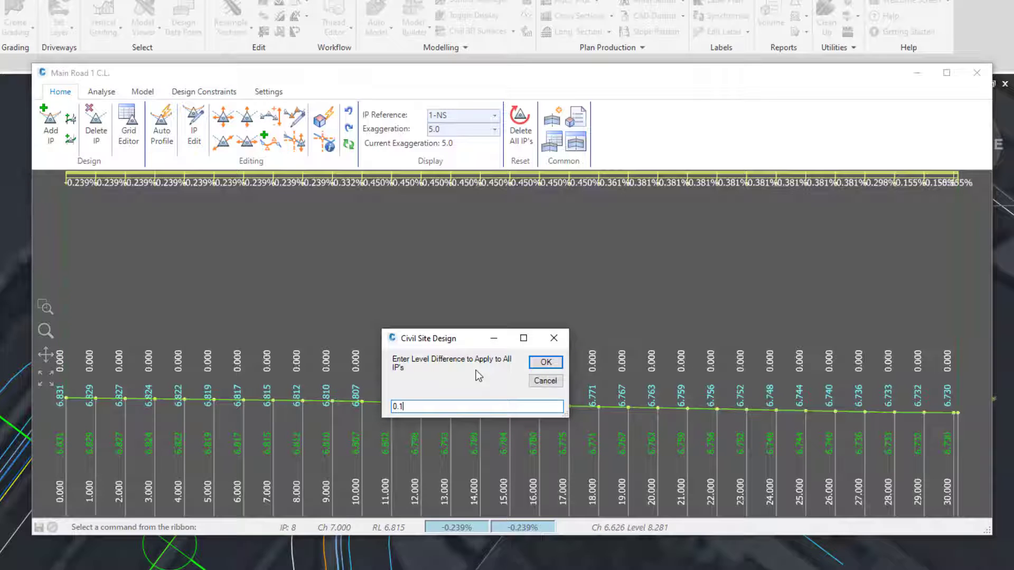
click(546, 363)
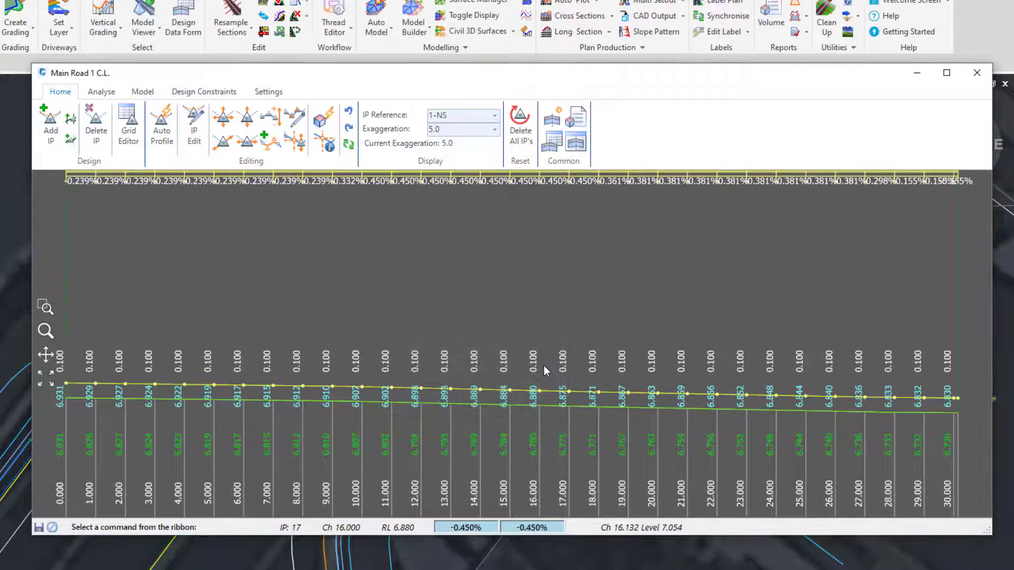
click(975, 80)
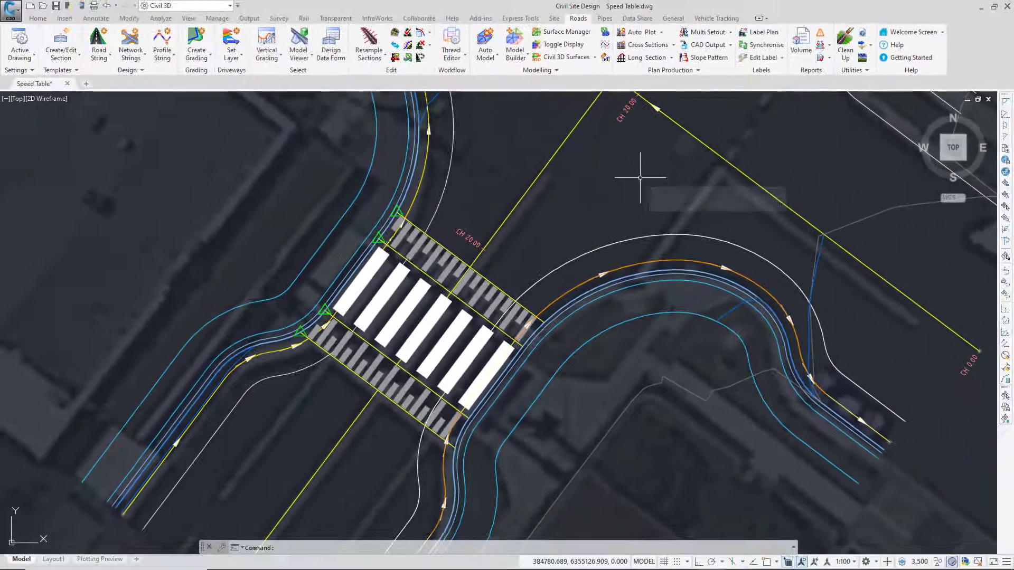
click(605, 35)
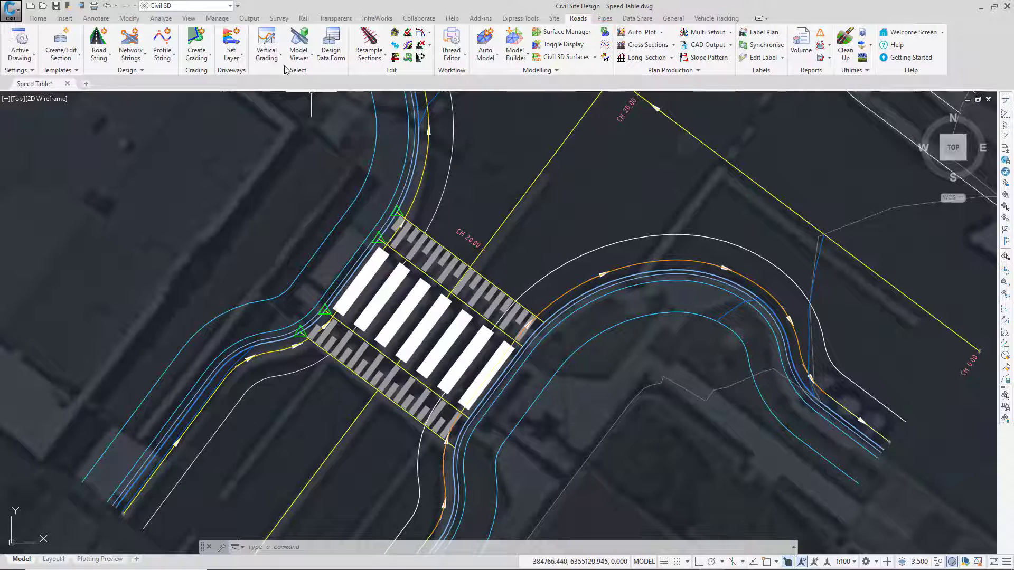
Inspect the vertical grading profile of the GR-Table - South - Raised string.
click(267, 46)
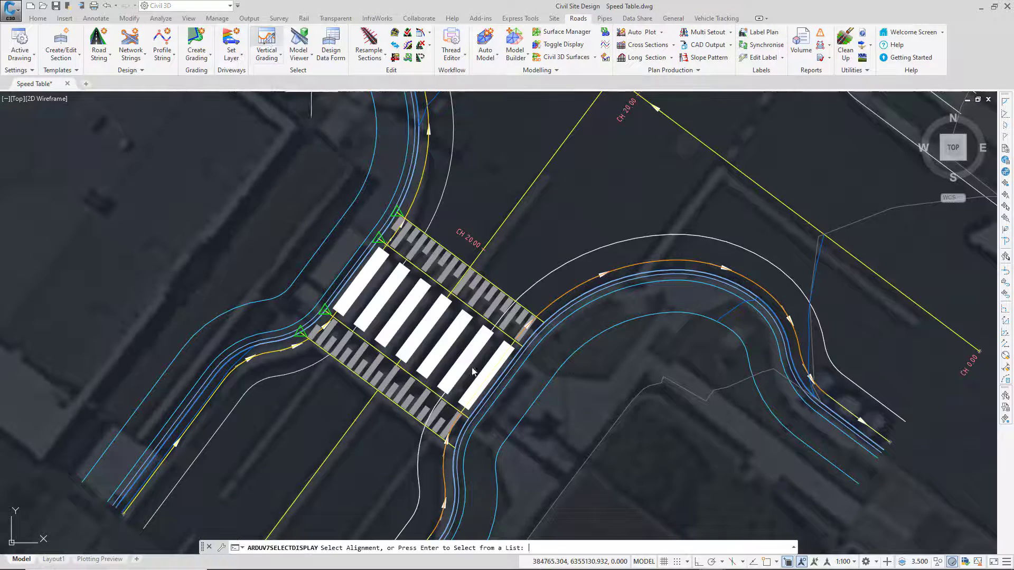
click(387, 358)
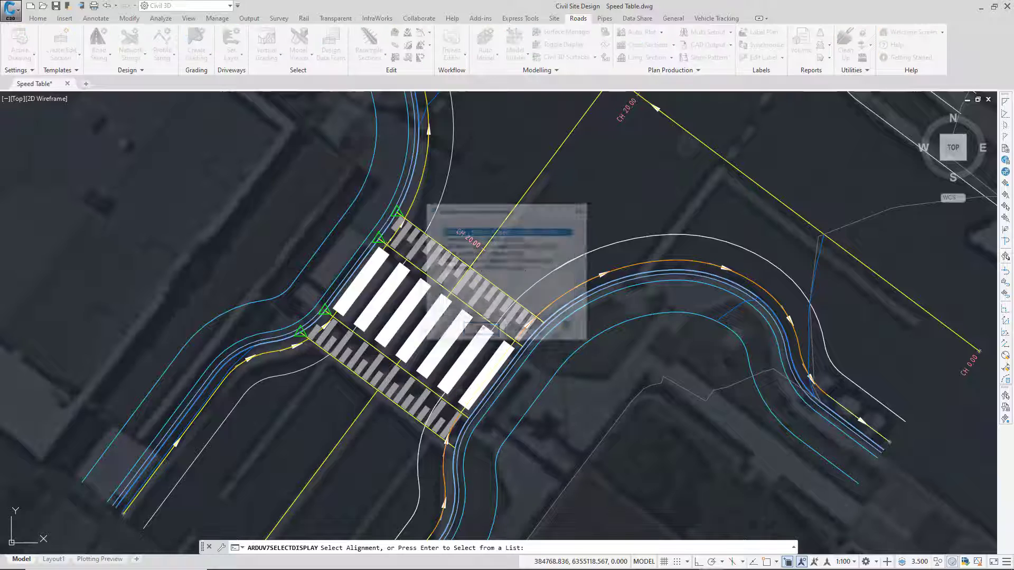
click(481, 331)
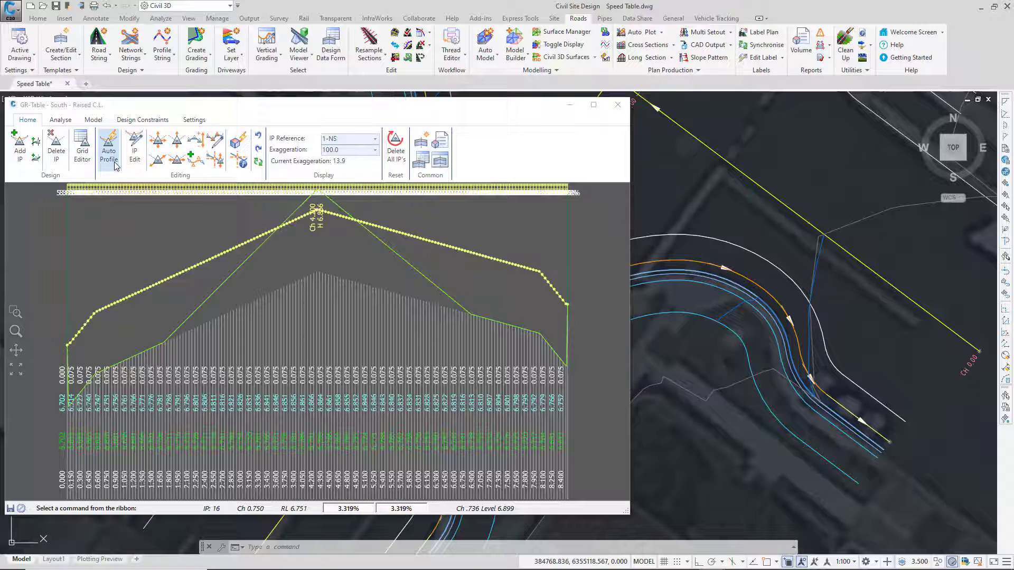
click(617, 104)
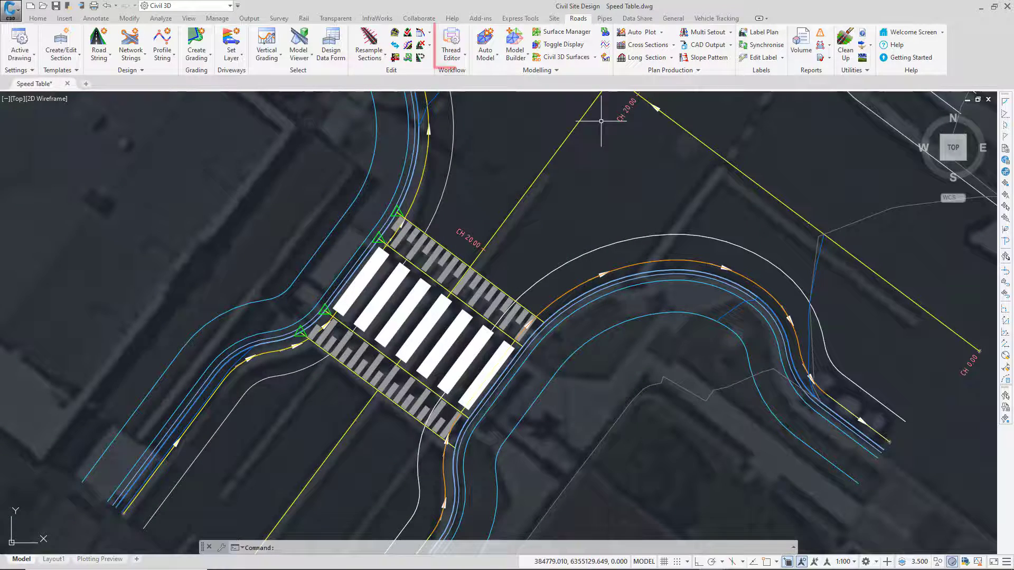
Run the Update Speed Table thread to recompute the speed table against the raised road levels.
click(444, 60)
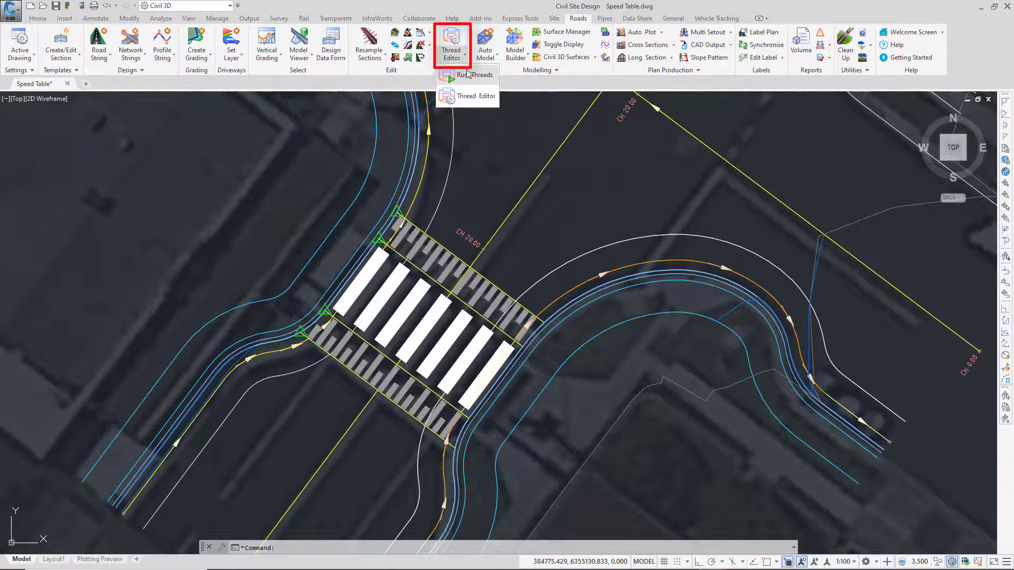
click(466, 74)
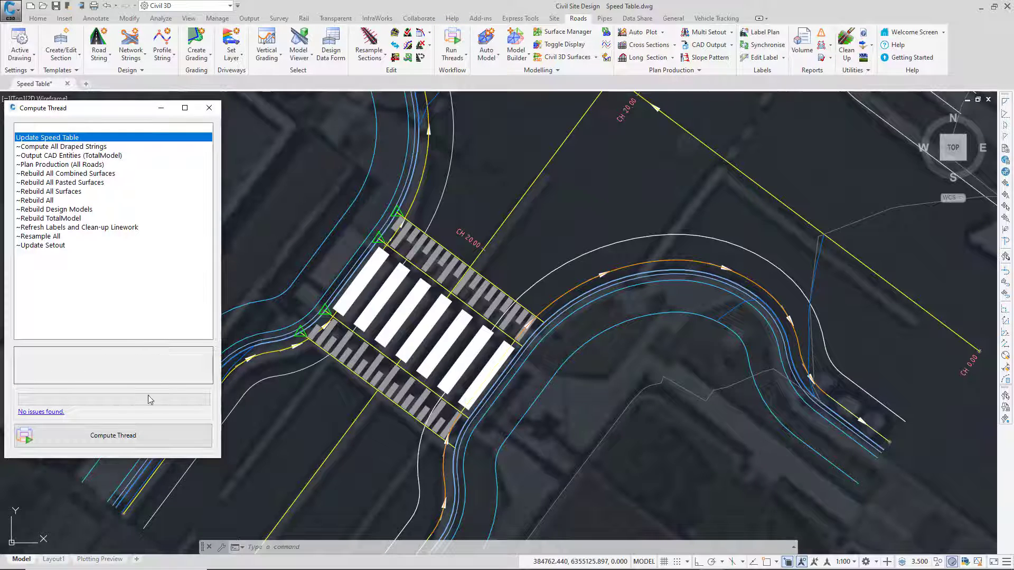
click(139, 437)
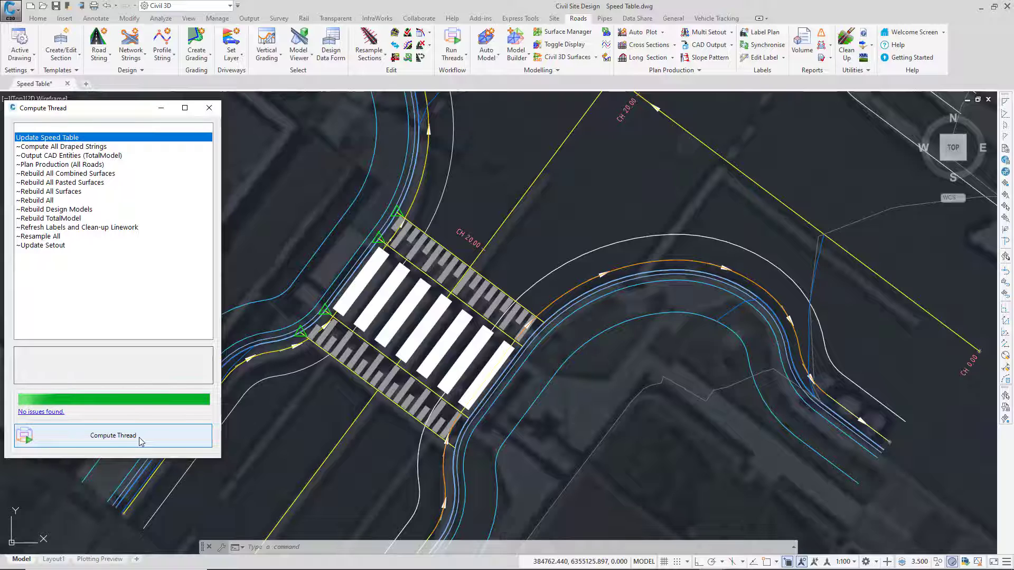
click(210, 108)
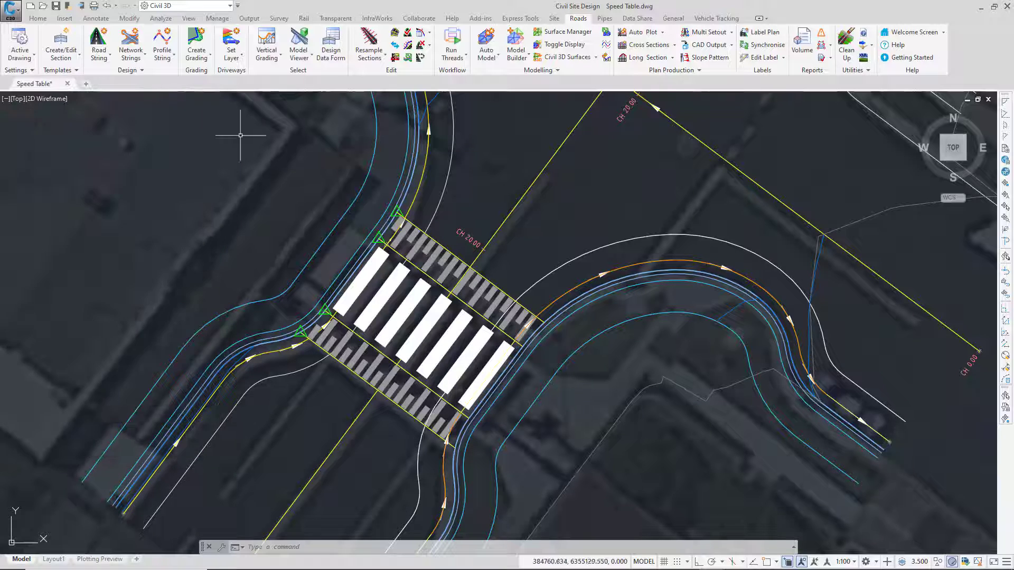
Examine the recomputed vertical profile of the GR-Table - South - Raised string against its previous levels.
click(267, 50)
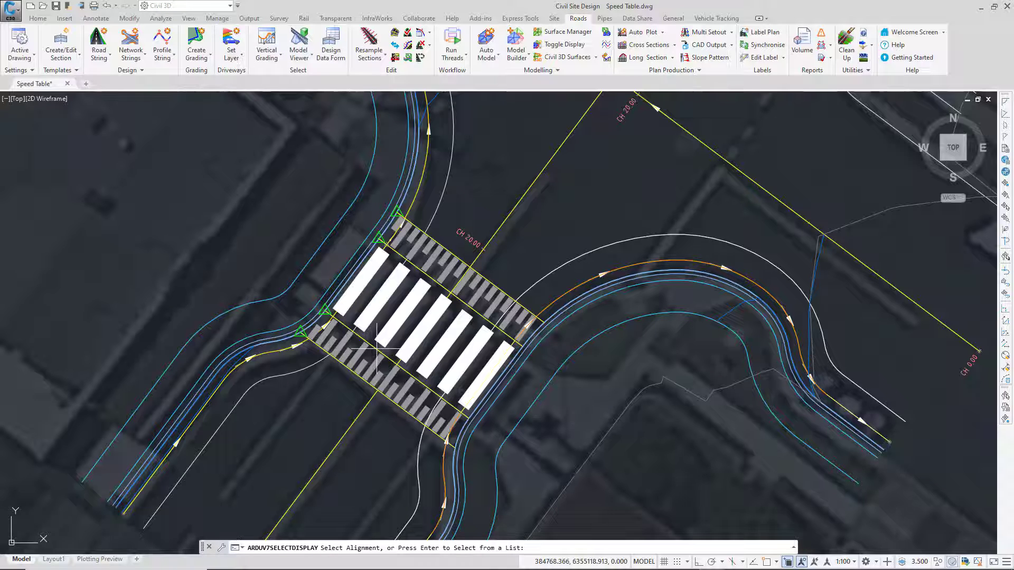
click(478, 349)
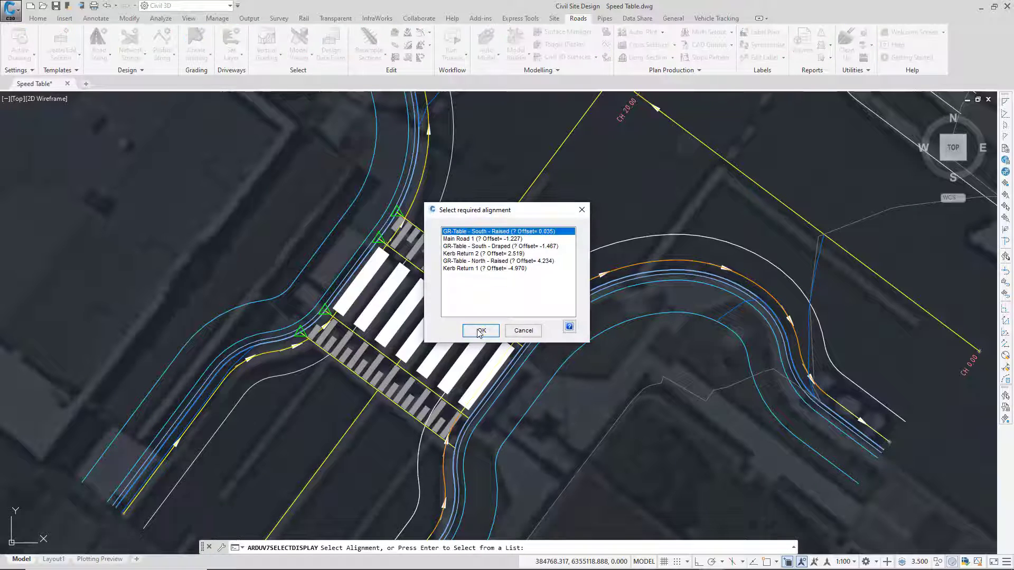
click(479, 331)
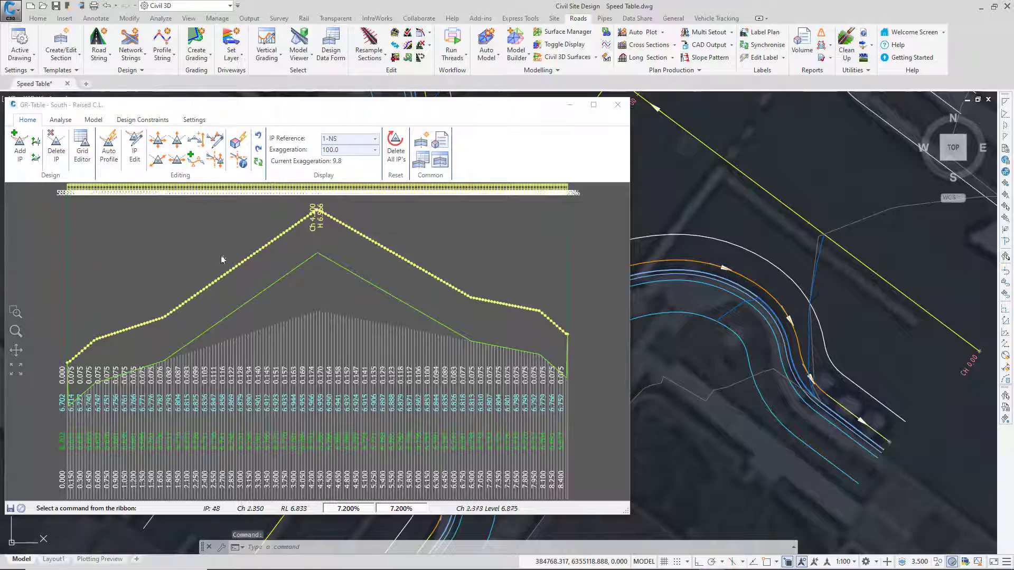
click(617, 105)
Examine the vertical grading profile of the GR-Table - North - Draped string.
key(Return)
click(457, 257)
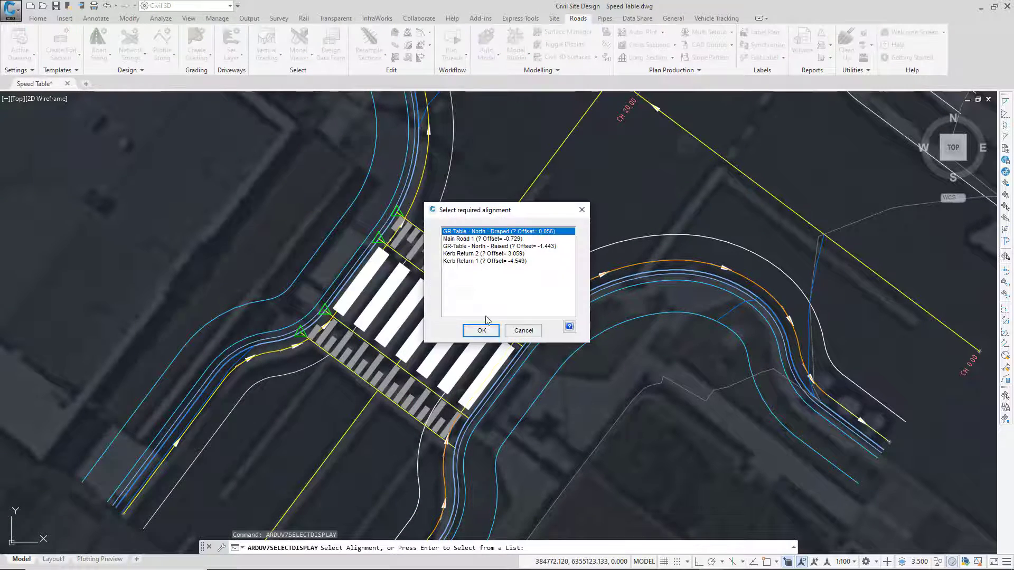
click(481, 331)
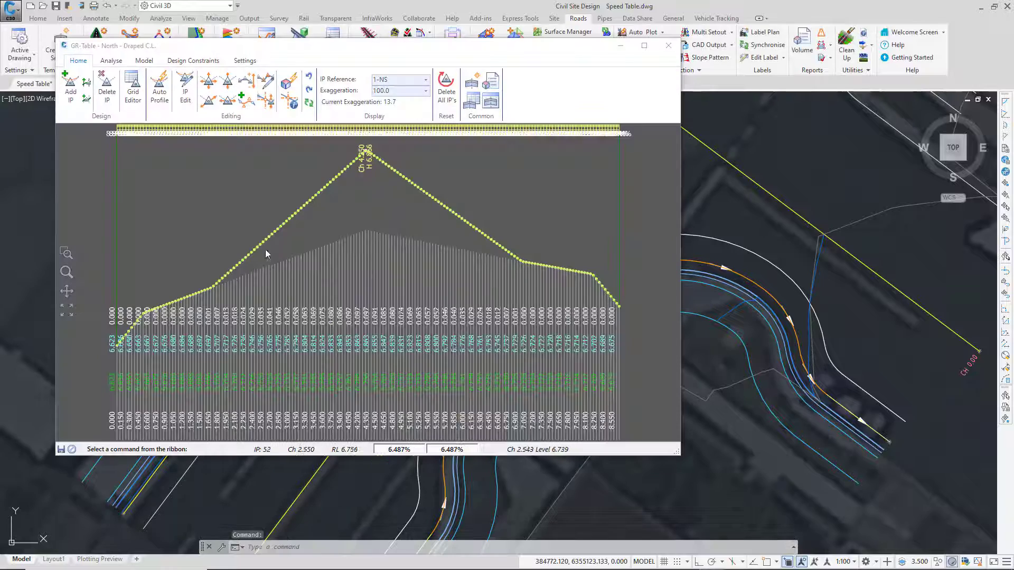
click(668, 45)
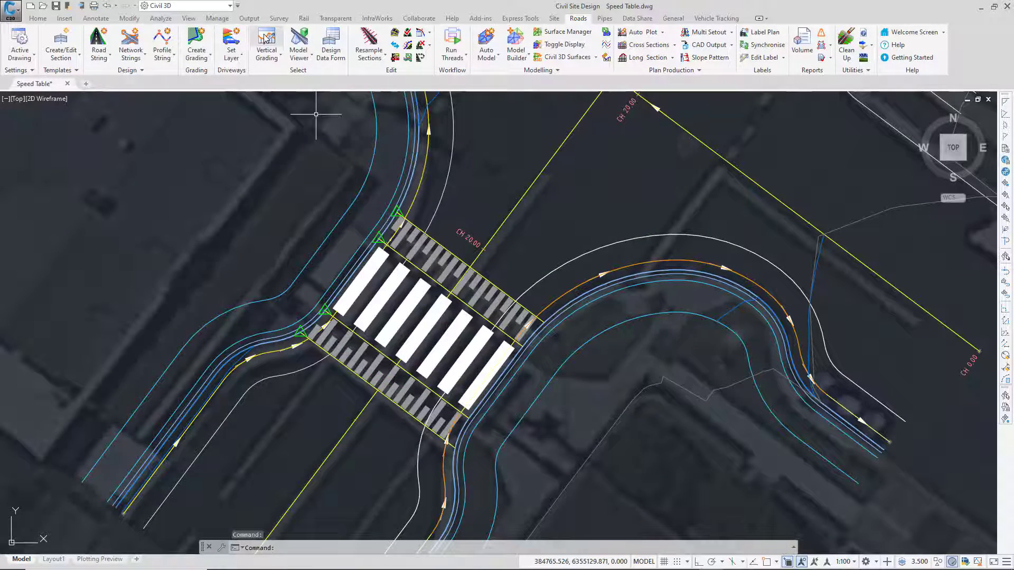
Apply a level difference of -0.1 to all IPs of the Main Road 1 vertical profile.
click(501, 224)
click(482, 331)
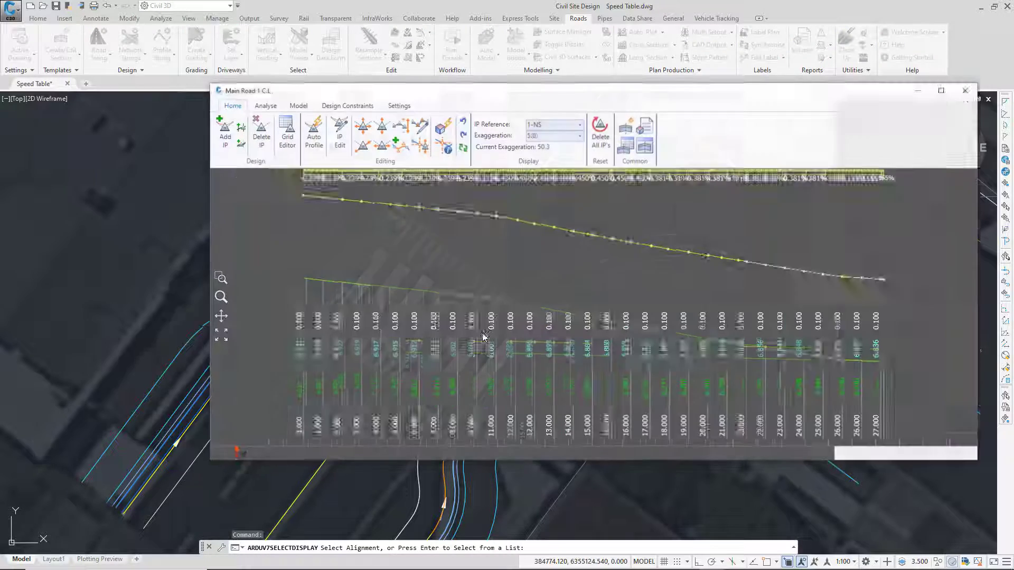
click(401, 127)
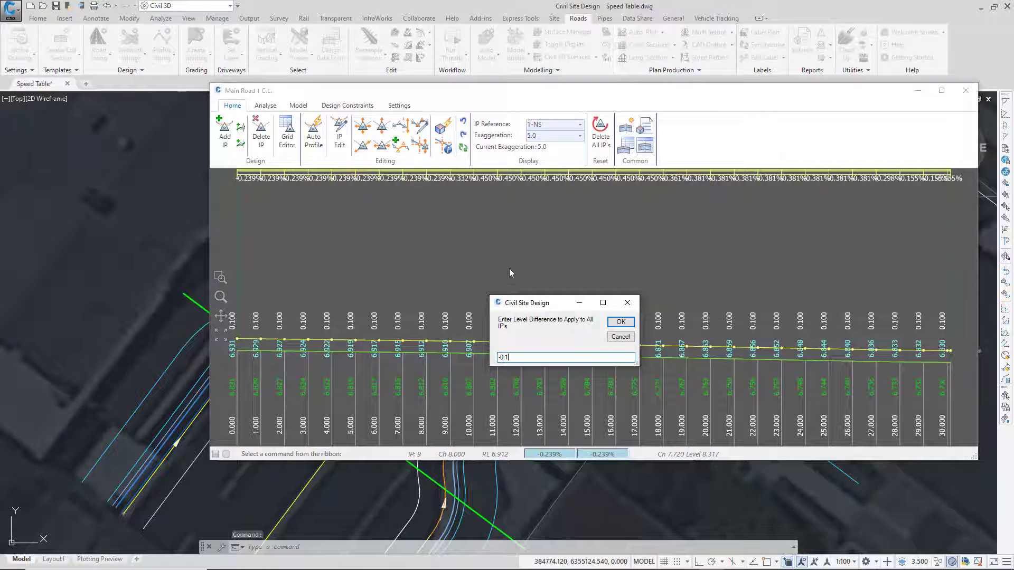
click(620, 323)
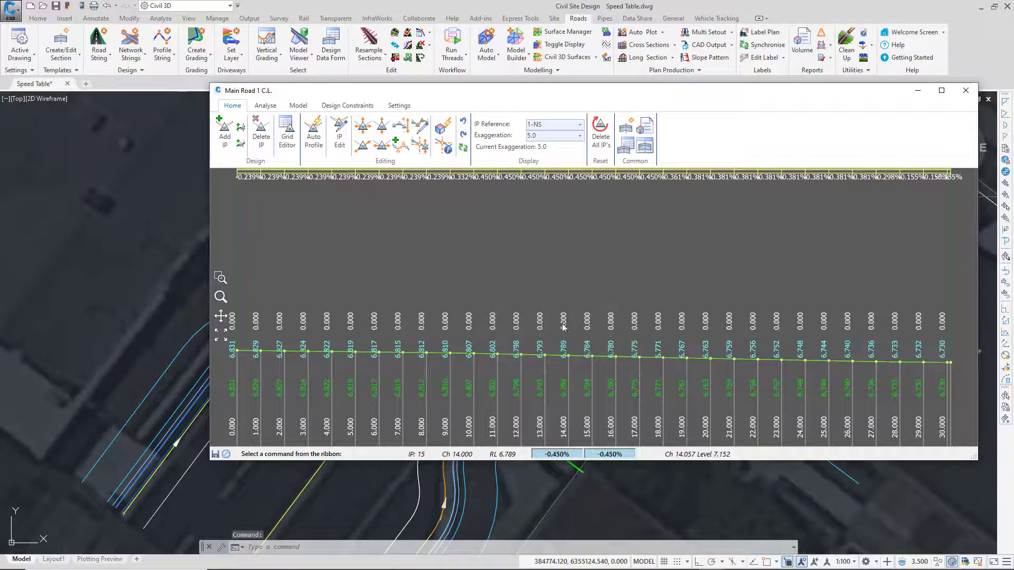
click(965, 91)
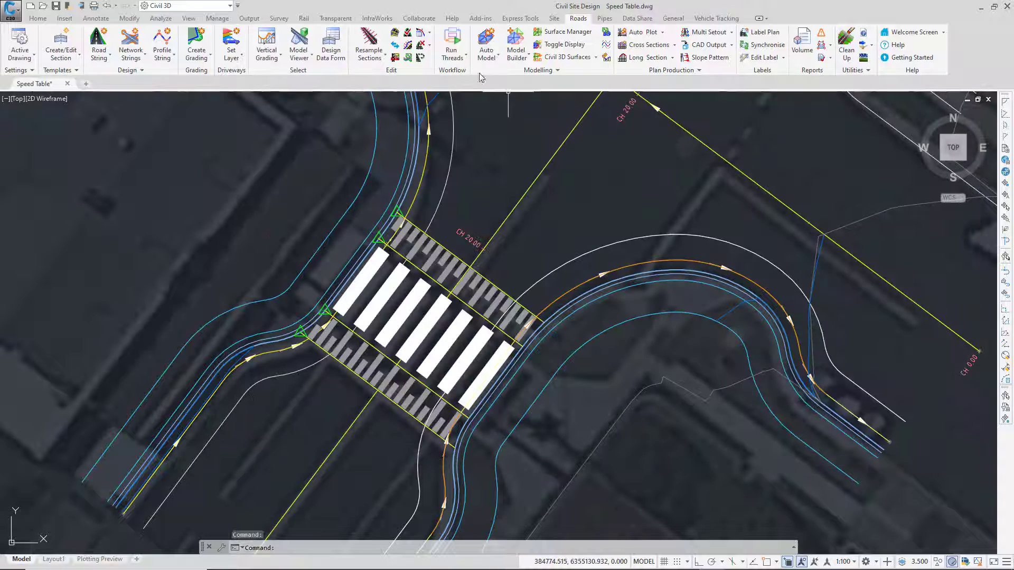
Compute the Update Speed Table thread again for the lowered Main Road 1 levels.
click(457, 42)
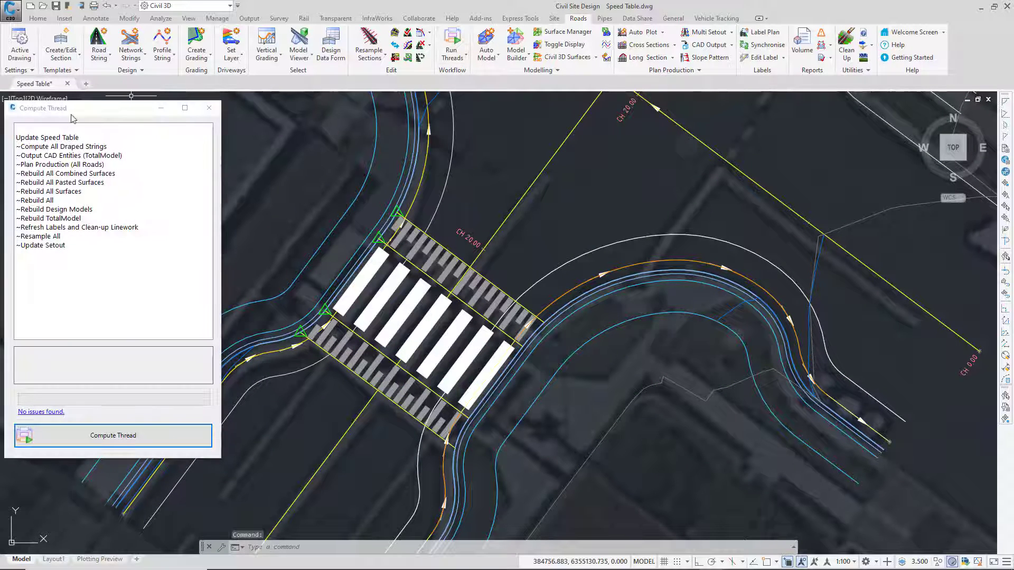
click(50, 139)
click(138, 444)
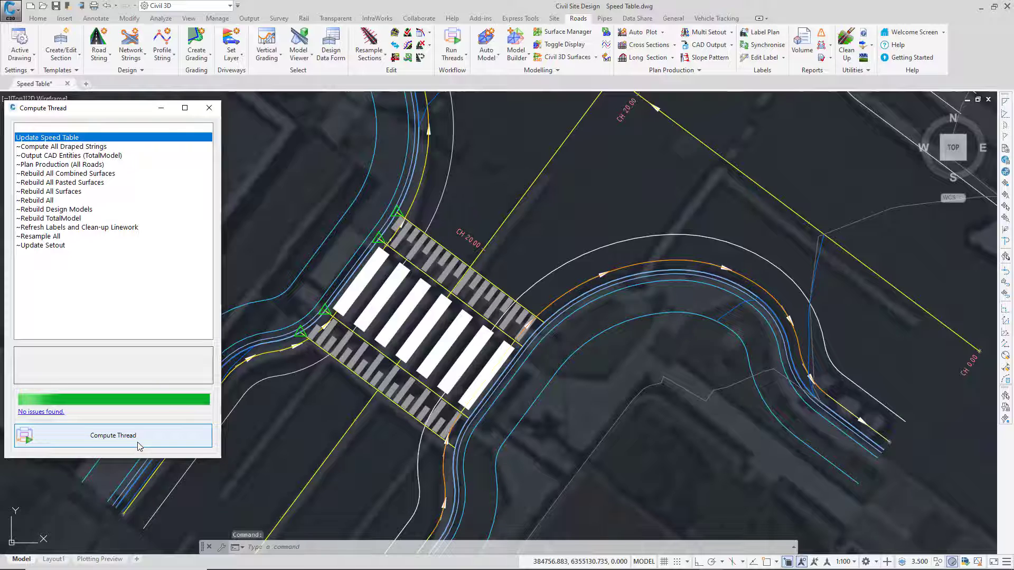
click(209, 109)
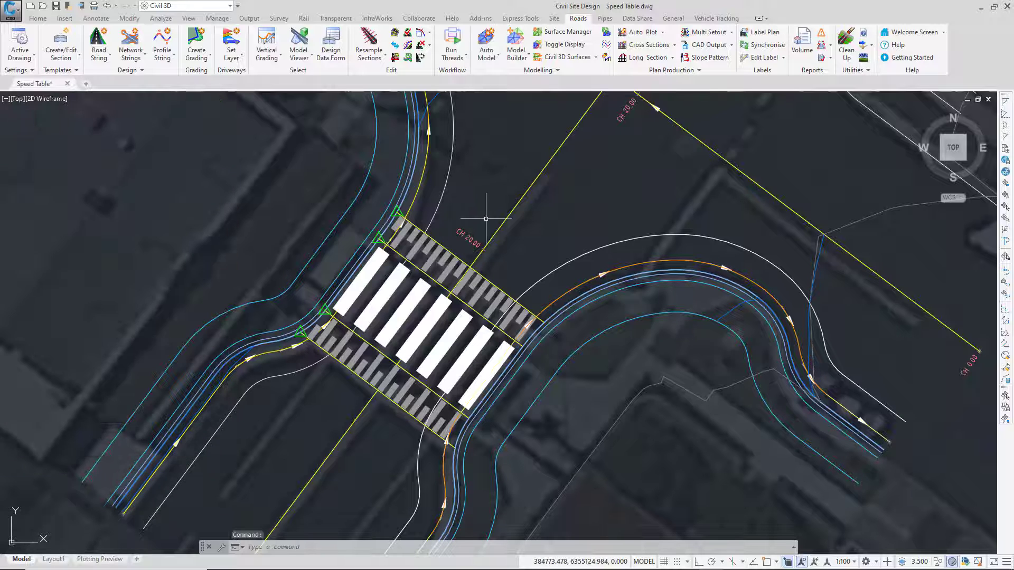